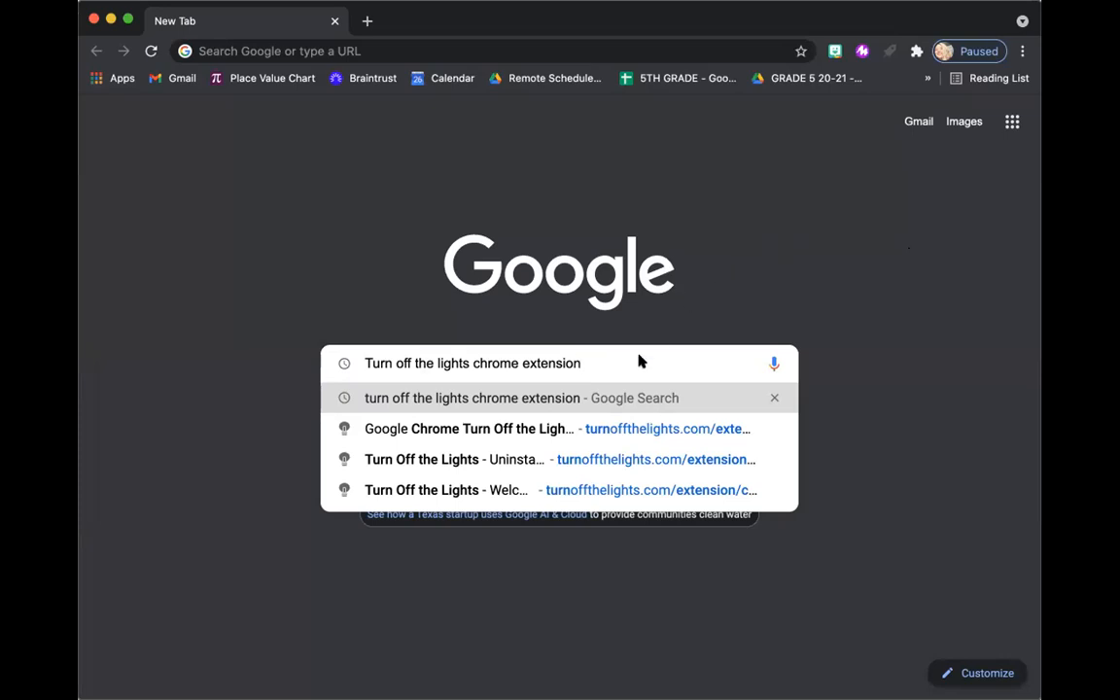
- Run the Google search for the Turn Off the Lights Chrome extension
key(Return)
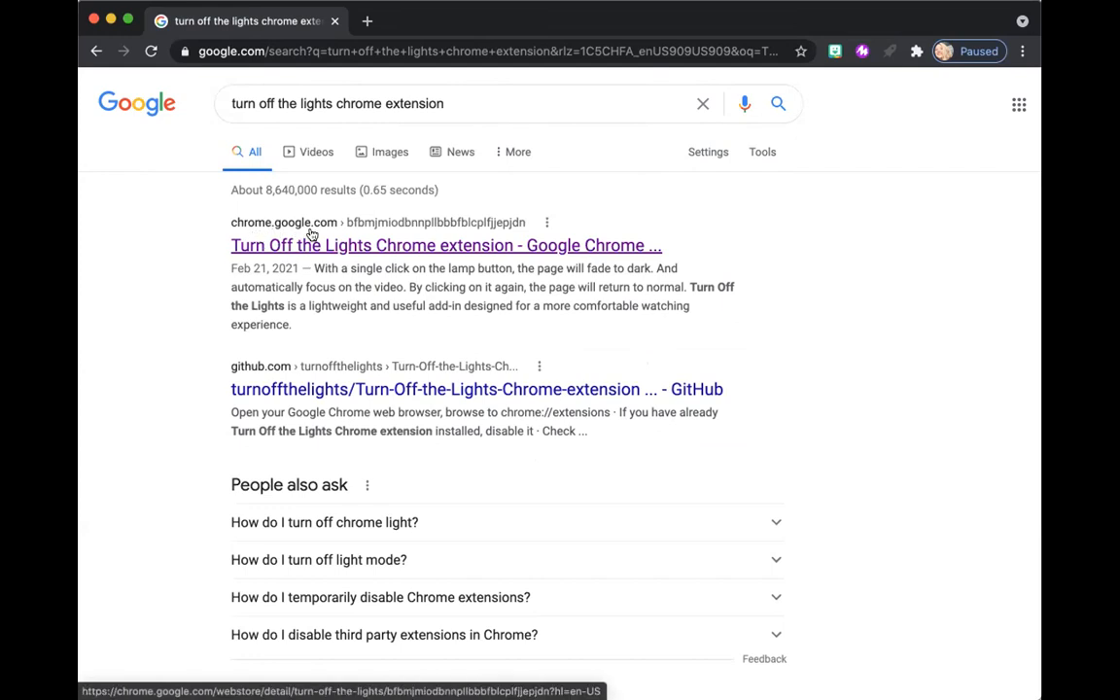
- Open the Turn Off the Lights listing from the chrome.google.com result
click(354, 246)
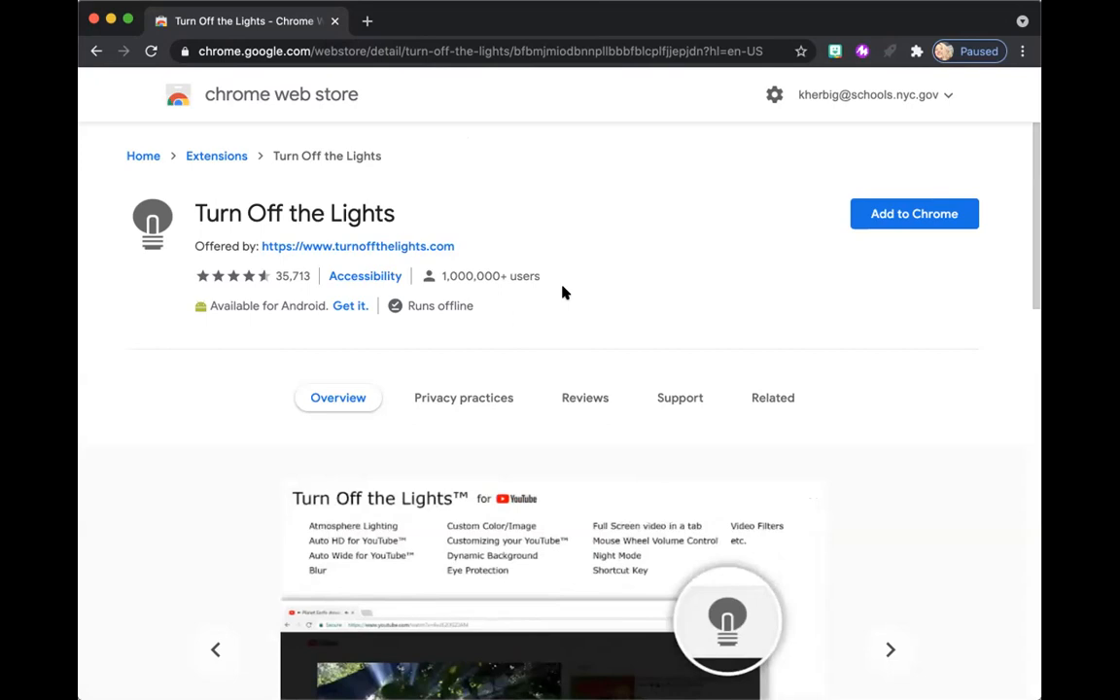
scroll(562, 290, down, 5)
scroll(564, 284, down, 3)
scroll(564, 284, down, 3)
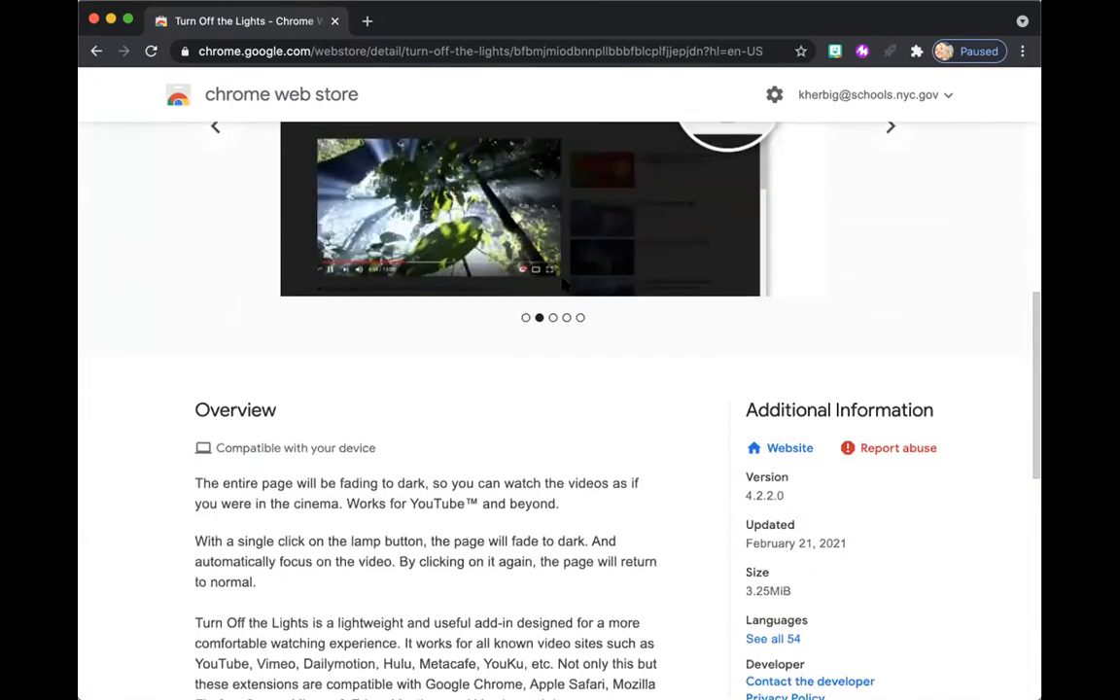
scroll(564, 284, down, 3)
scroll(564, 284, down, 1)
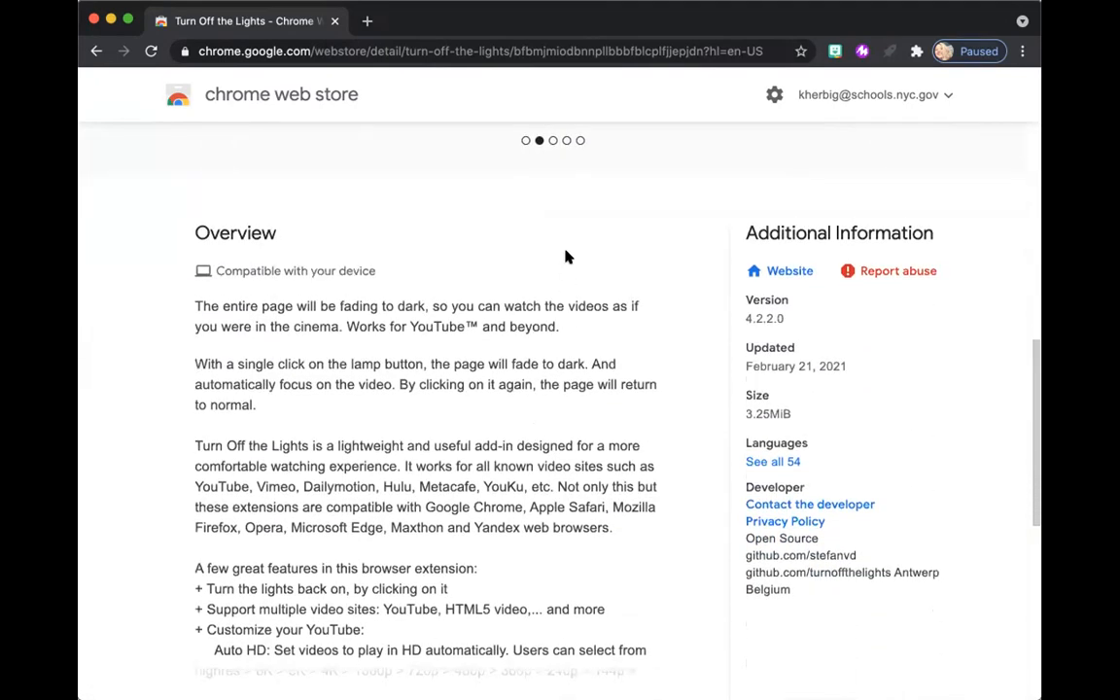
scroll(564, 282, down, 5)
scroll(567, 257, down, 3)
scroll(567, 256, up, 1)
scroll(567, 257, up, 5)
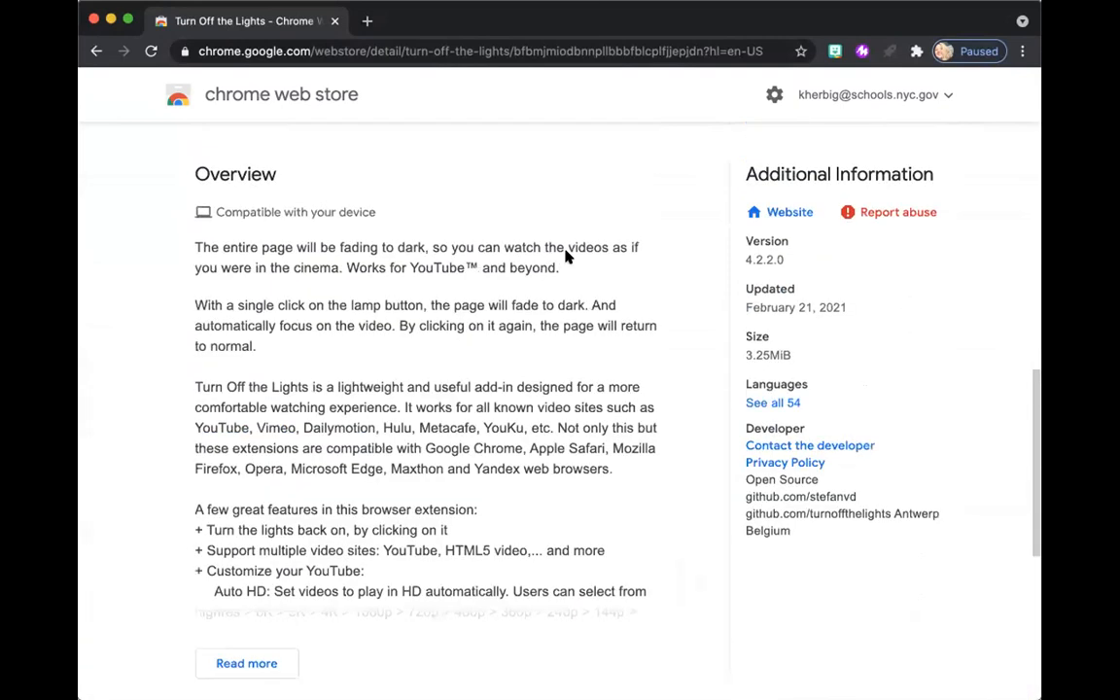
scroll(568, 258, up, 8)
scroll(569, 257, up, 3)
scroll(569, 257, up, 2)
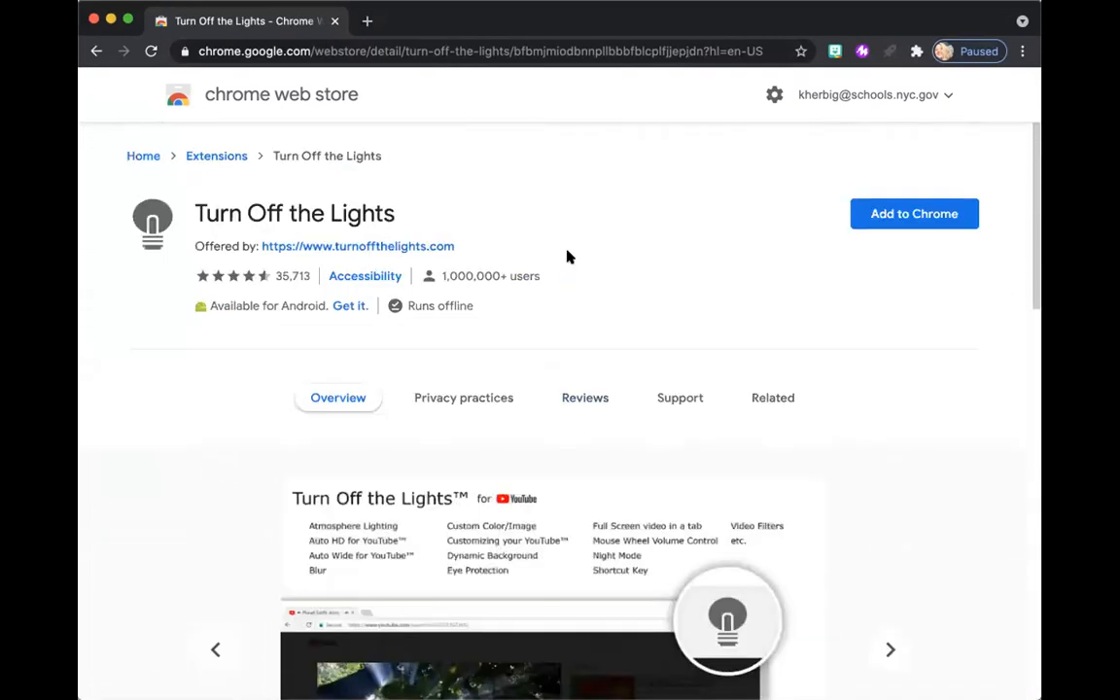
- Add Turn Off the Lights to Chrome and confirm the install in the permissions prompt
click(876, 214)
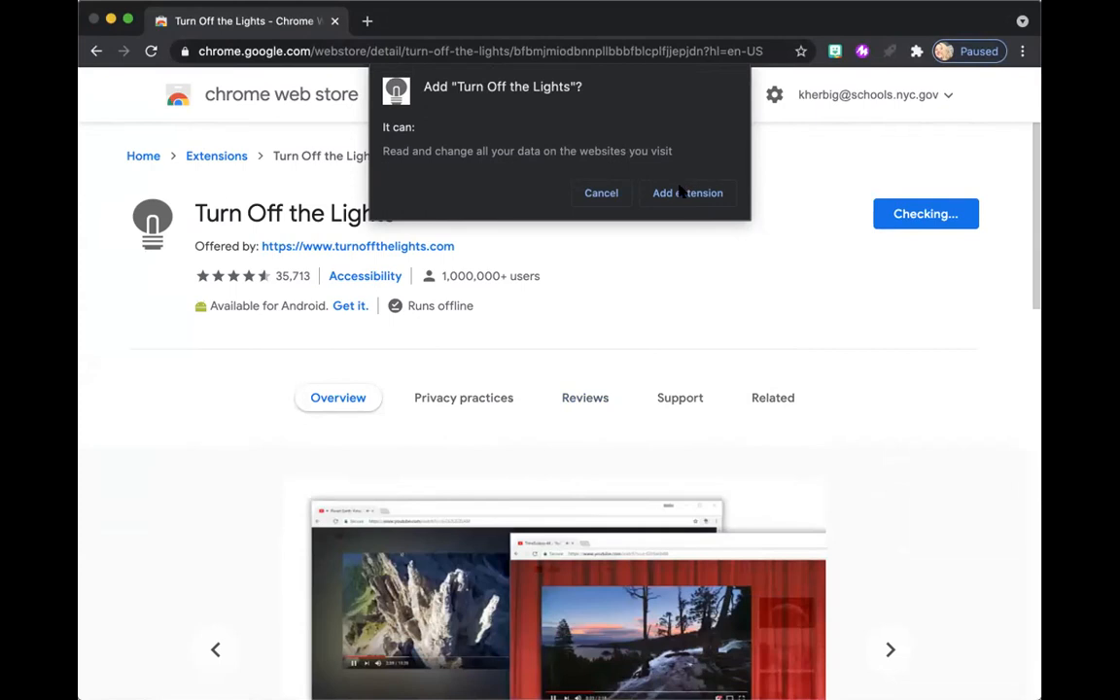
click(681, 193)
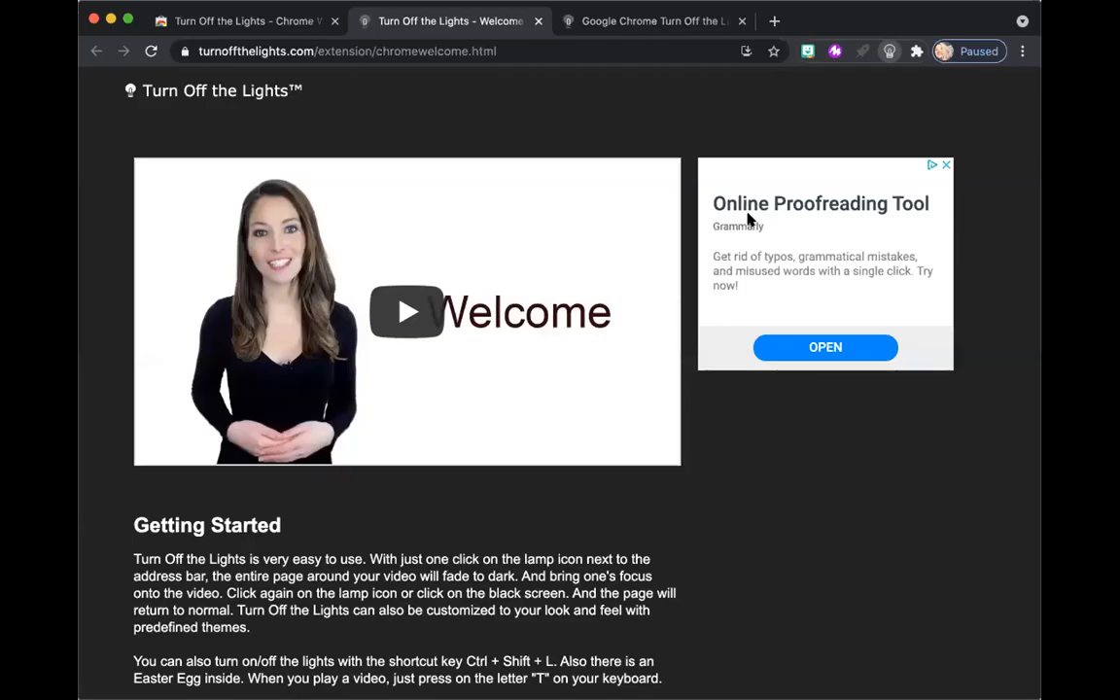
scroll(512, 401, down, 1)
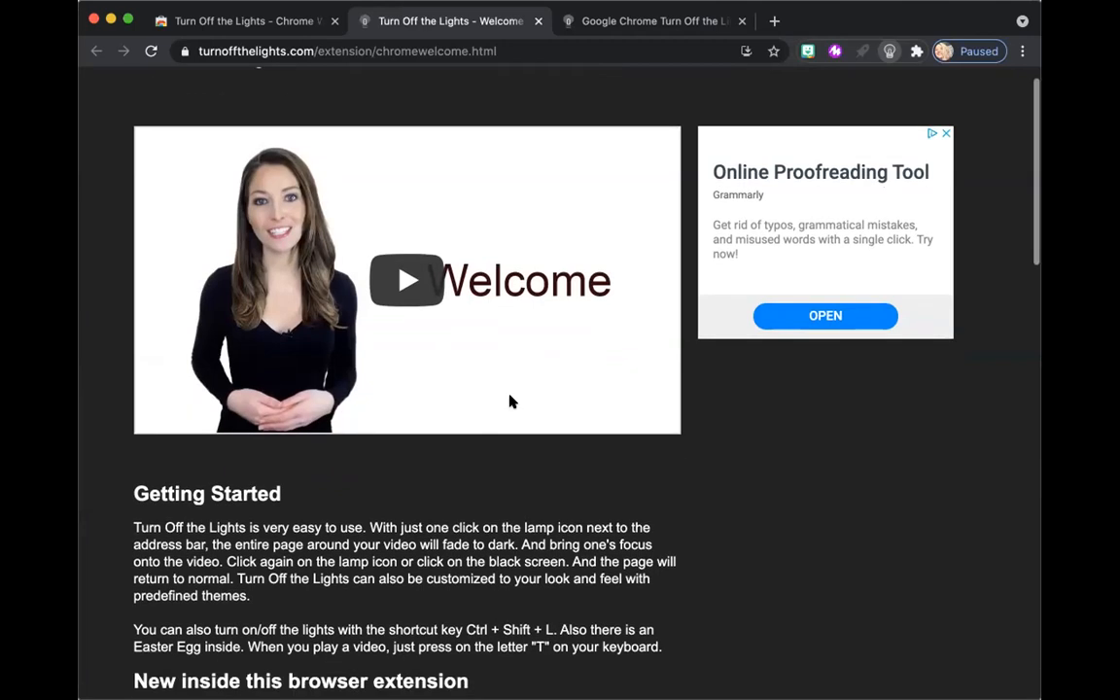
scroll(512, 402, down, 1)
scroll(513, 401, down, 2)
scroll(513, 401, down, 2)
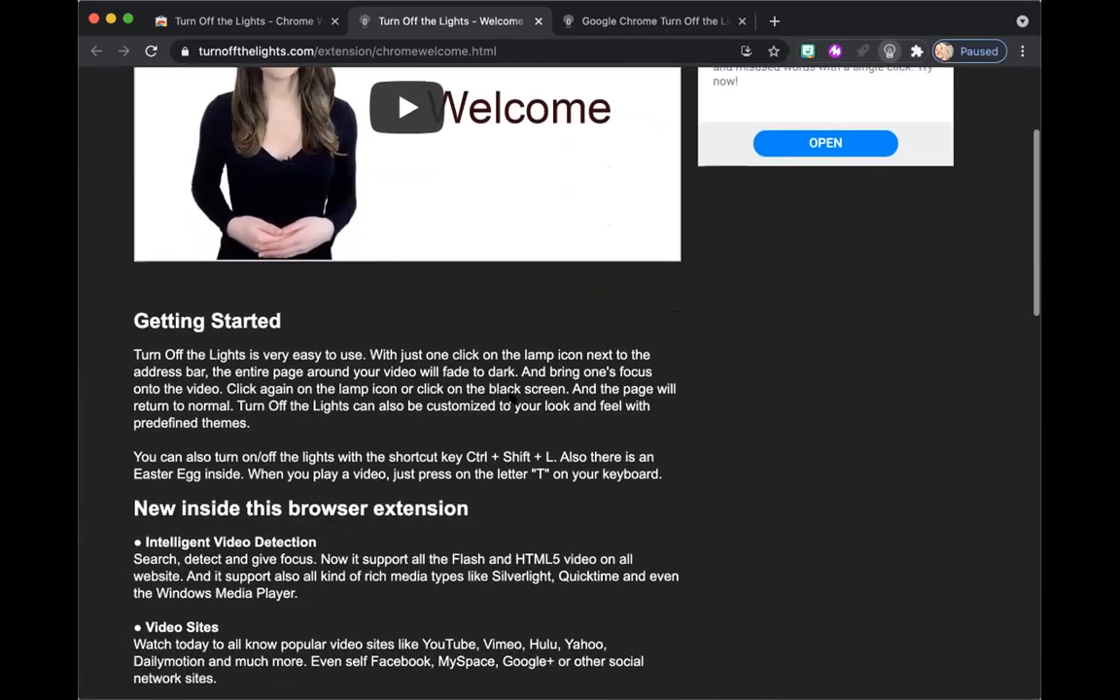
scroll(512, 402, down, 2)
scroll(513, 402, down, 3)
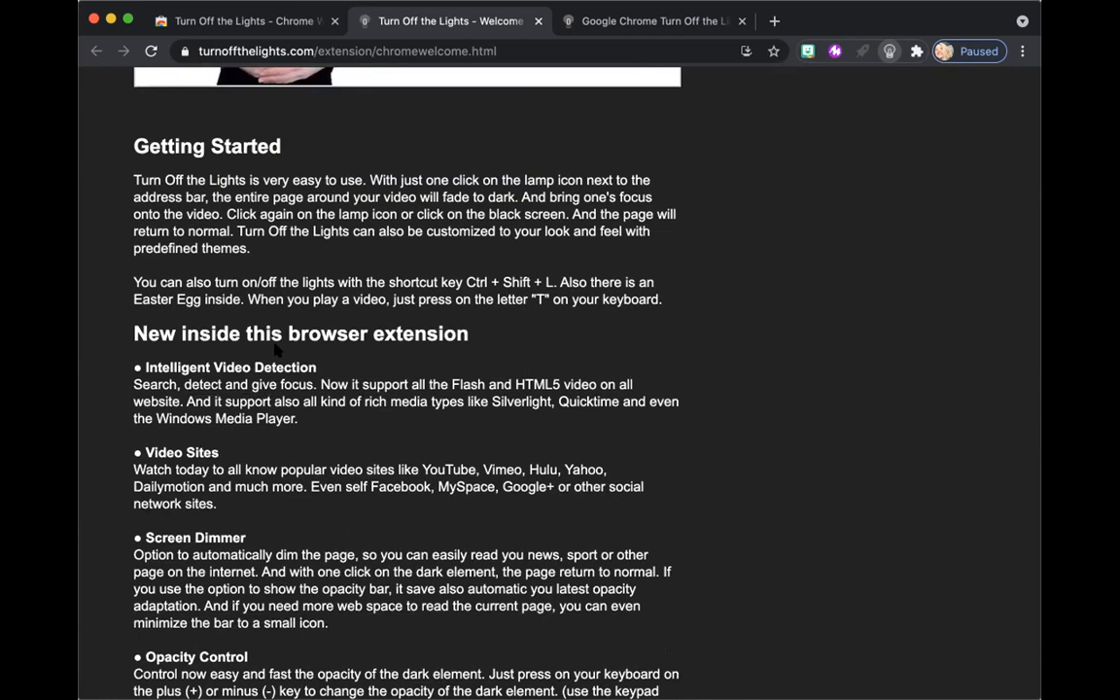
scroll(276, 350, down, 1)
scroll(253, 312, down, 2)
scroll(248, 306, down, 3)
scroll(289, 317, down, 2)
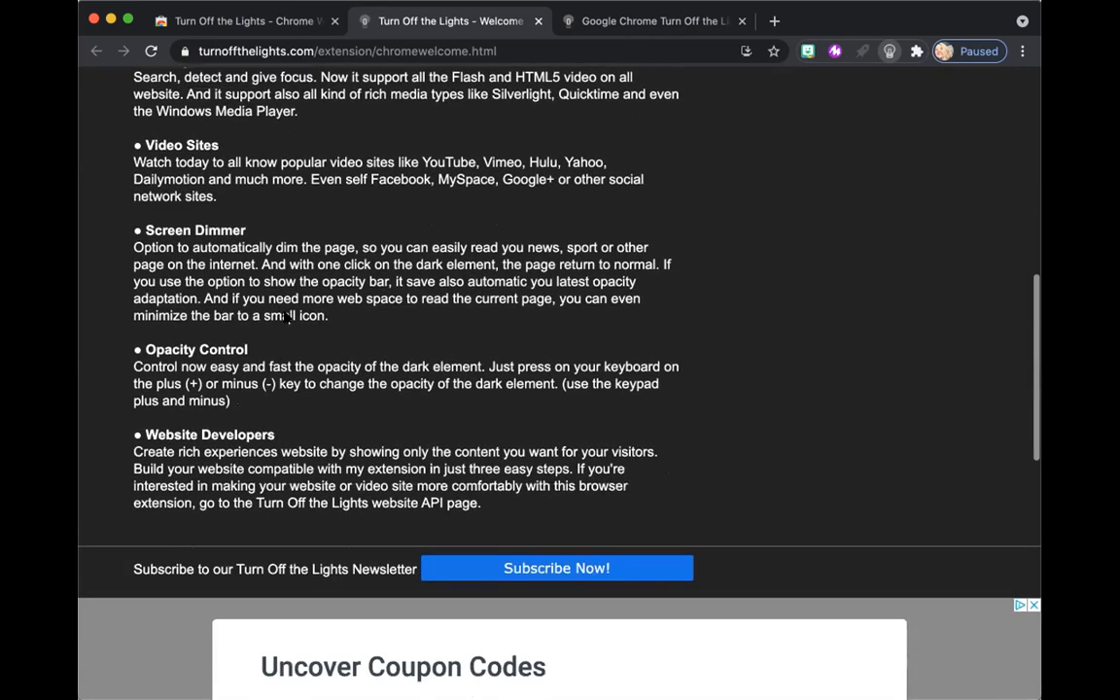
scroll(289, 317, up, 1)
scroll(289, 318, up, 3)
scroll(285, 318, up, 1)
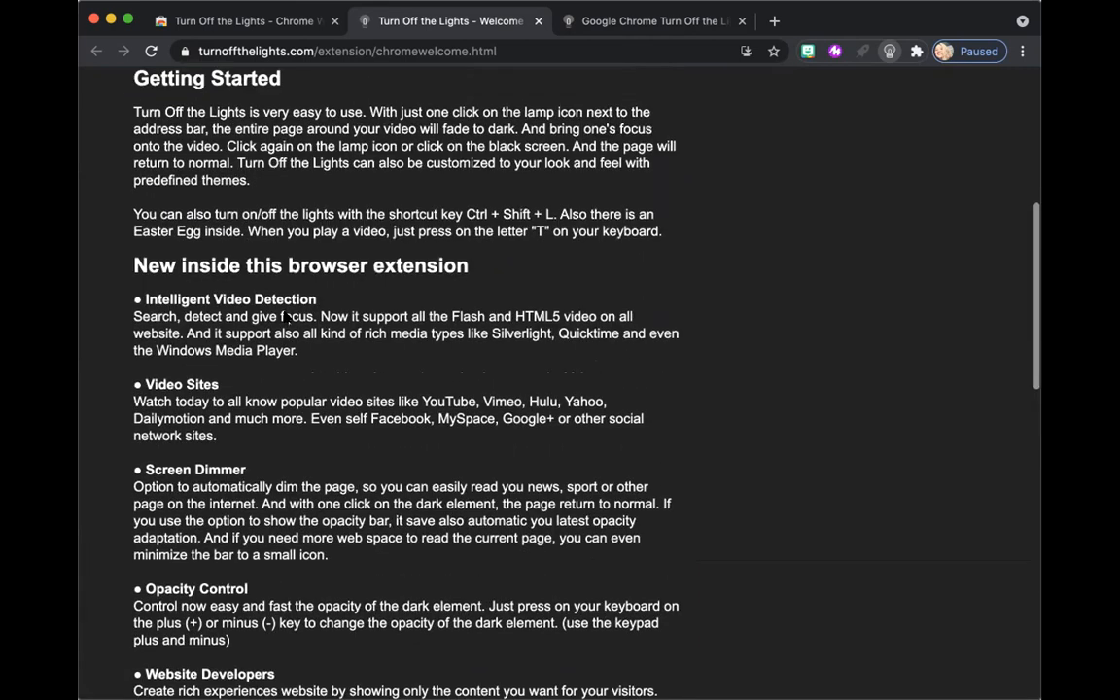
scroll(288, 319, up, 3)
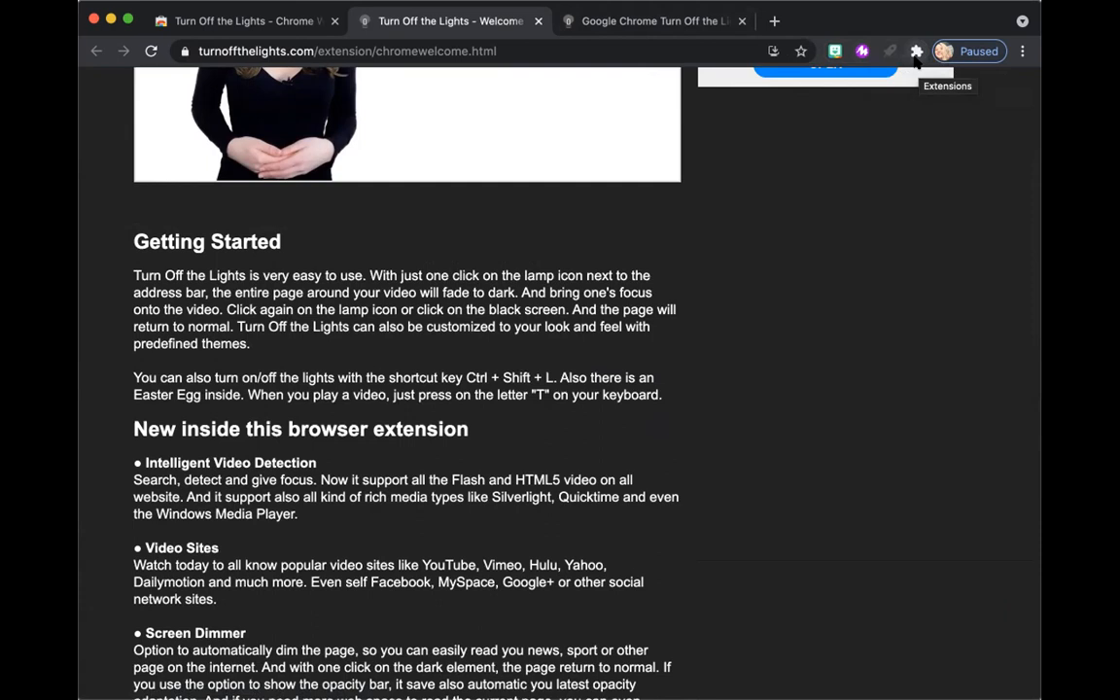
- Show the installed extensions list from the puzzle icon to pin Turn Off the Lights
click(916, 56)
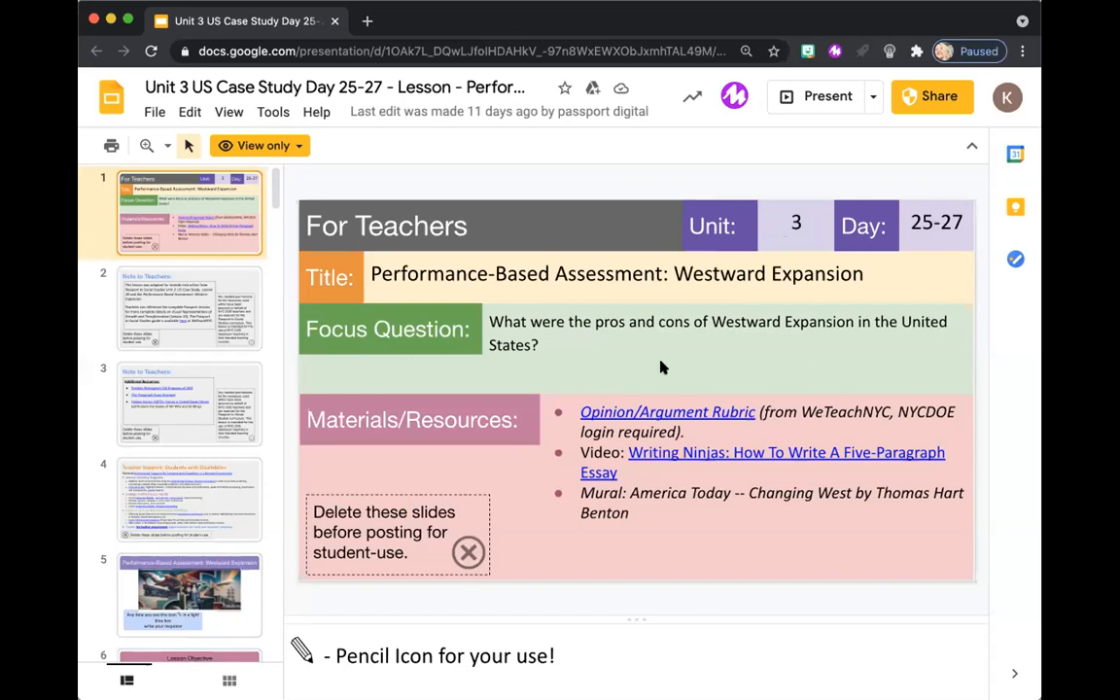
- Select the Materials text box and show the Writing Ninjas video link preview
click(659, 463)
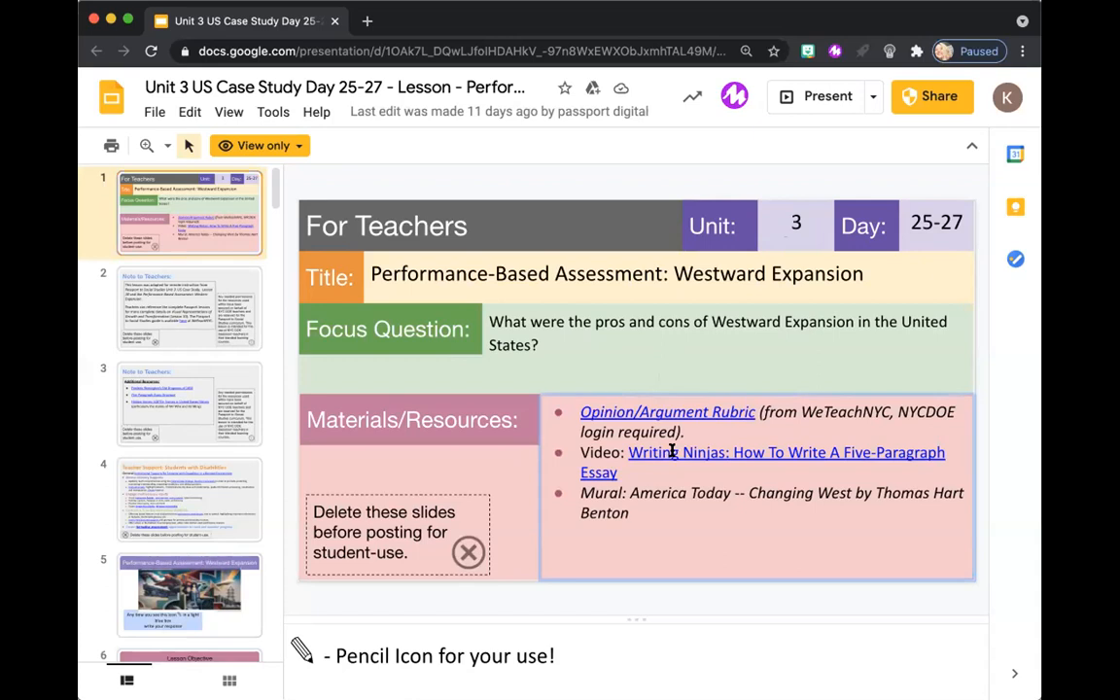
click(705, 454)
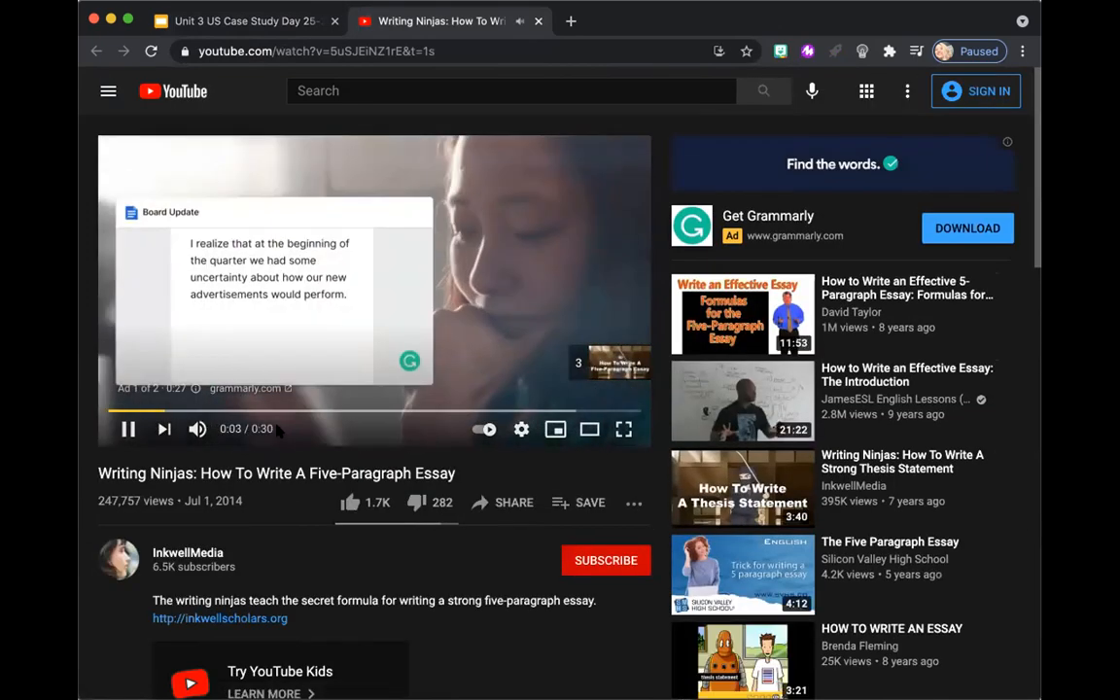
- Mute the pre-roll ad and skip it so the Writing Ninjas essay video plays
click(197, 429)
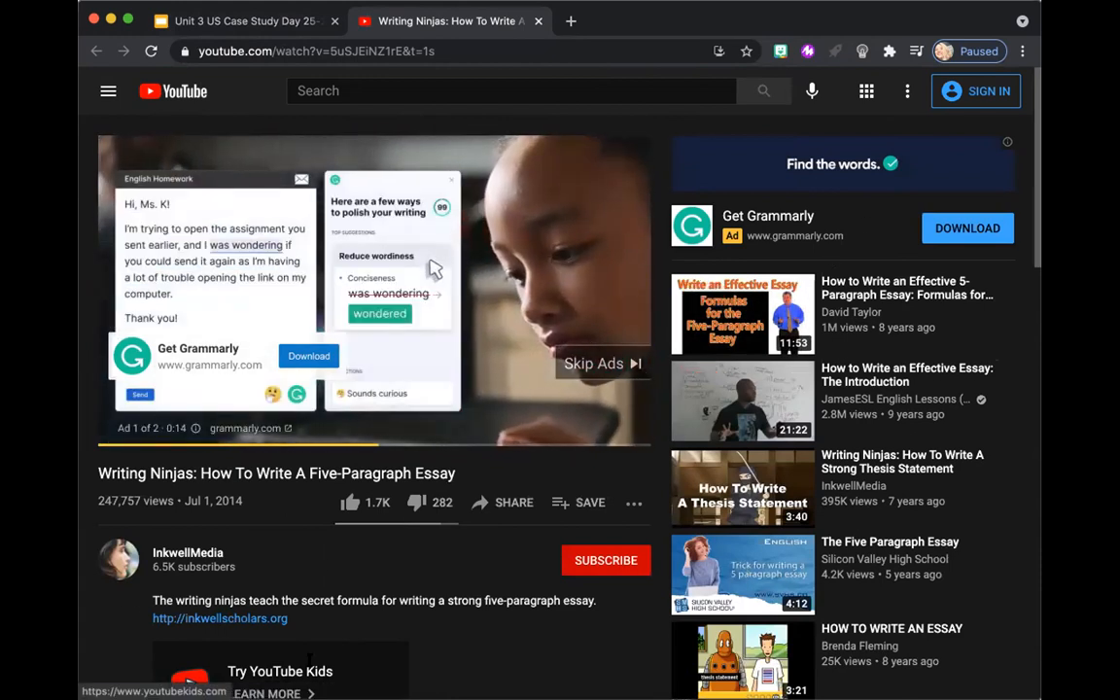
click(611, 366)
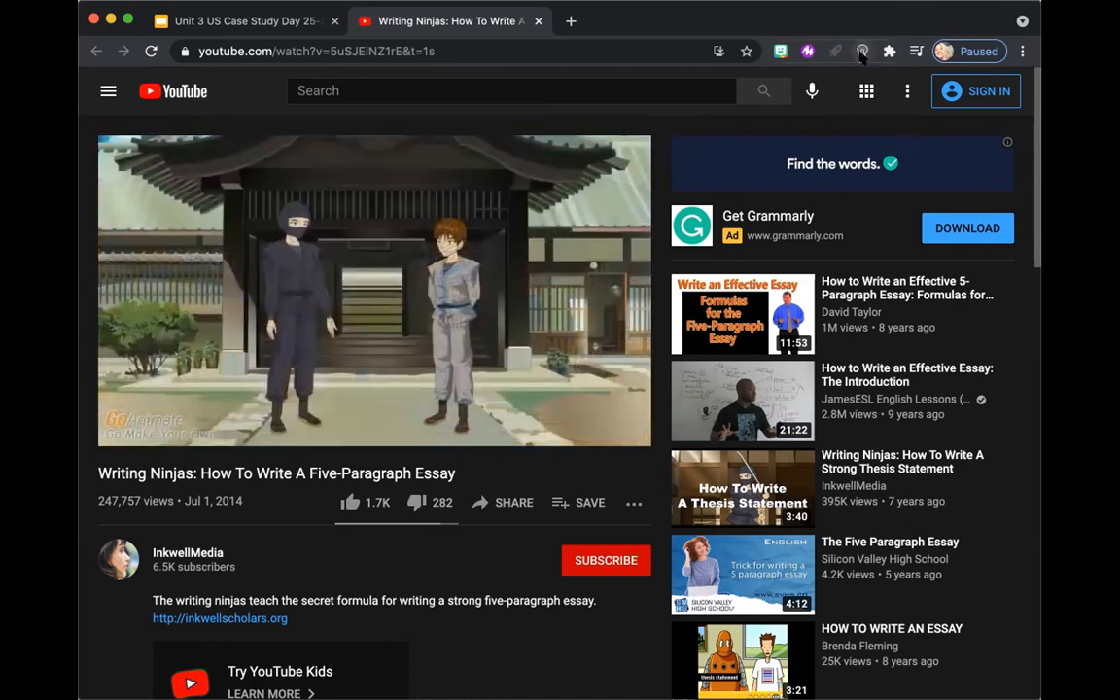
- Dim the YouTube page around the Writing Ninjas video with the Turn Off the Lights icon
click(861, 51)
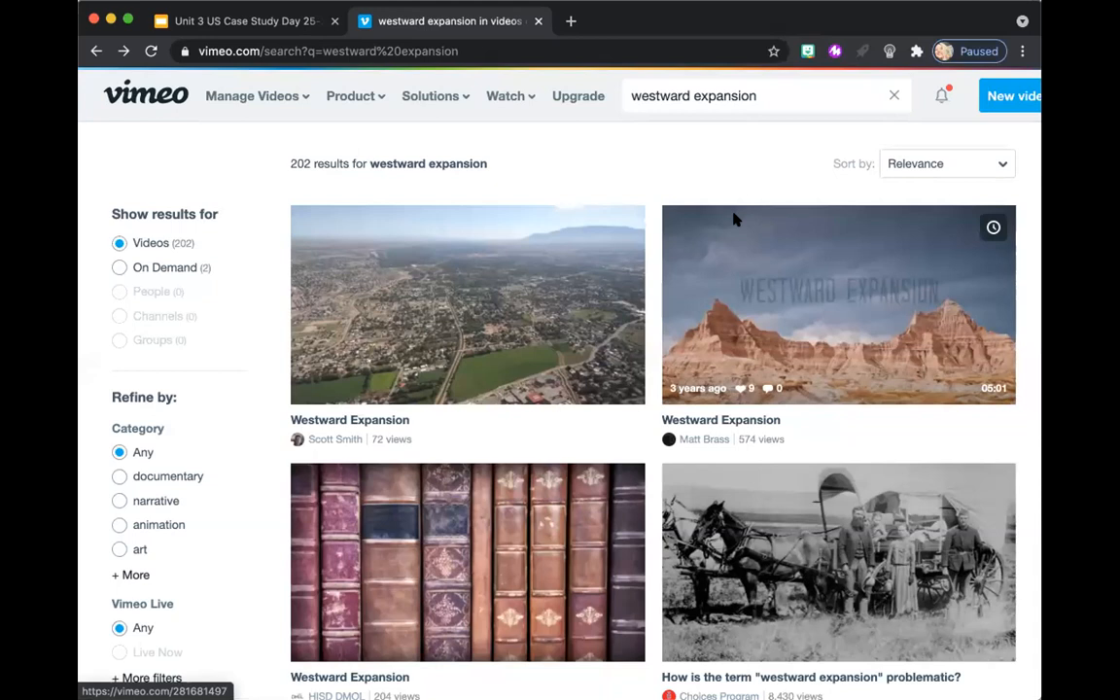
scroll(789, 530, down, 1)
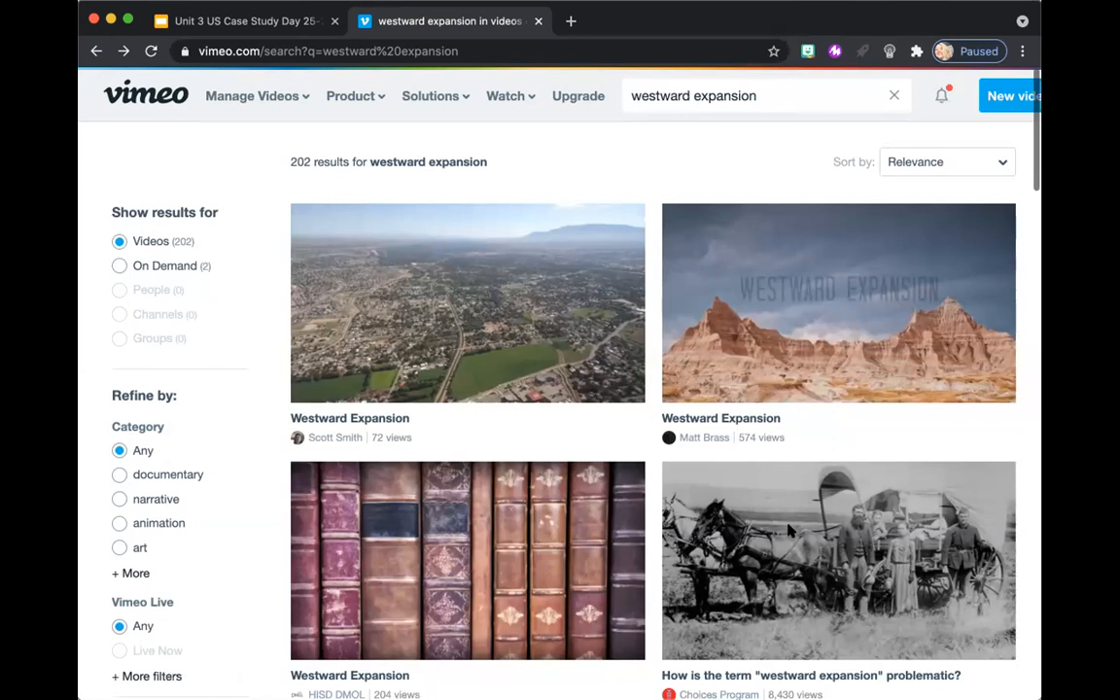
scroll(789, 530, down, 1)
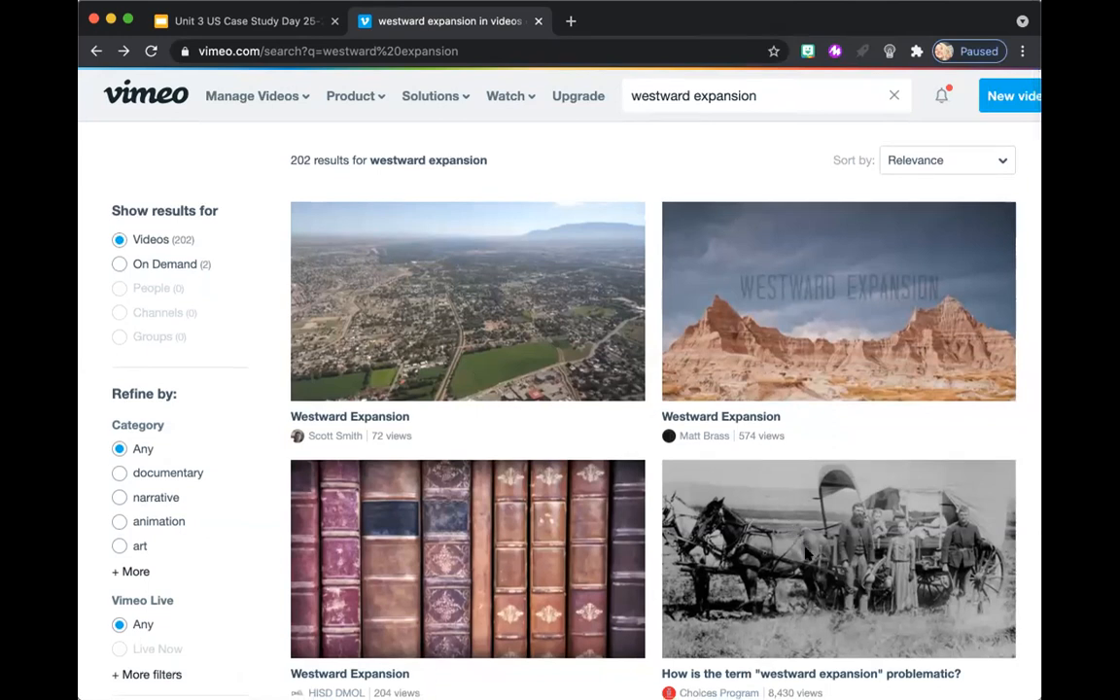
- Open 'How is the term westward expansion problematic?' from the Vimeo results
click(807, 552)
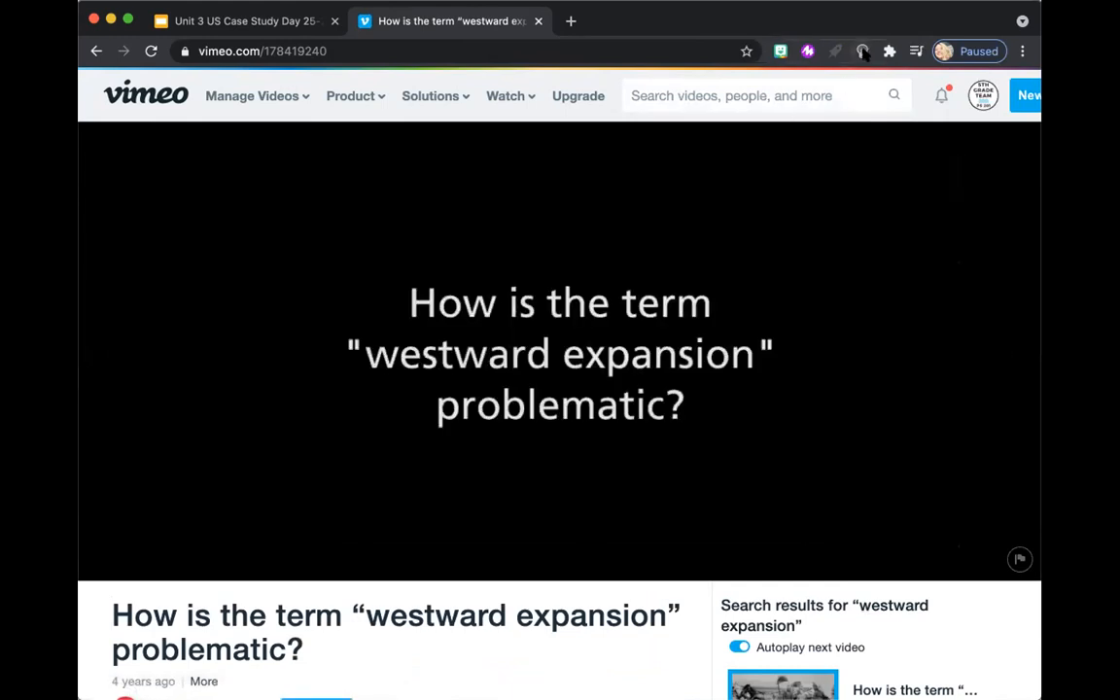
- Dim the Vimeo page around the interview and pause it at 00:10
click(862, 54)
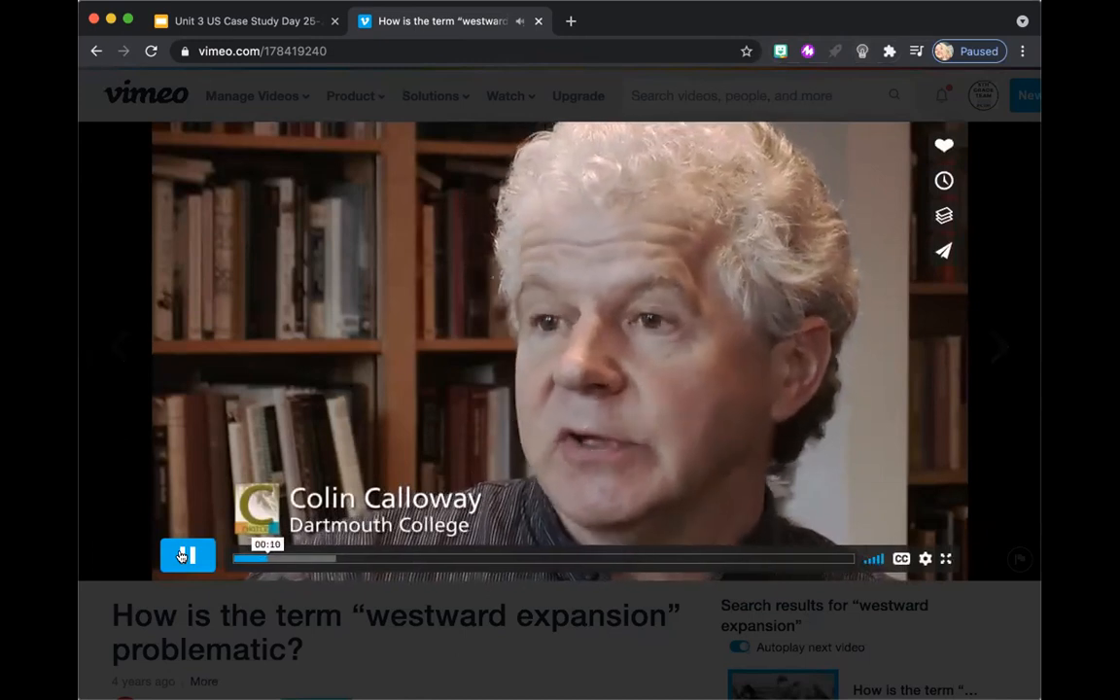
click(187, 556)
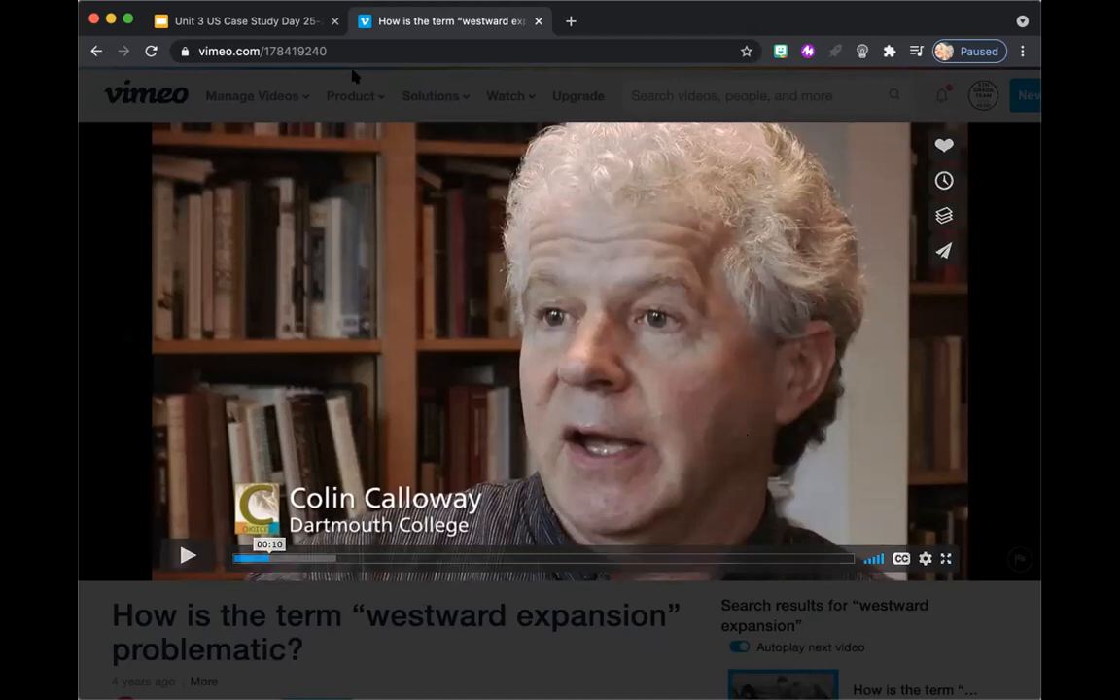
- Select the video's address, then switch tabs back to the Google Slides lesson deck
click(286, 48)
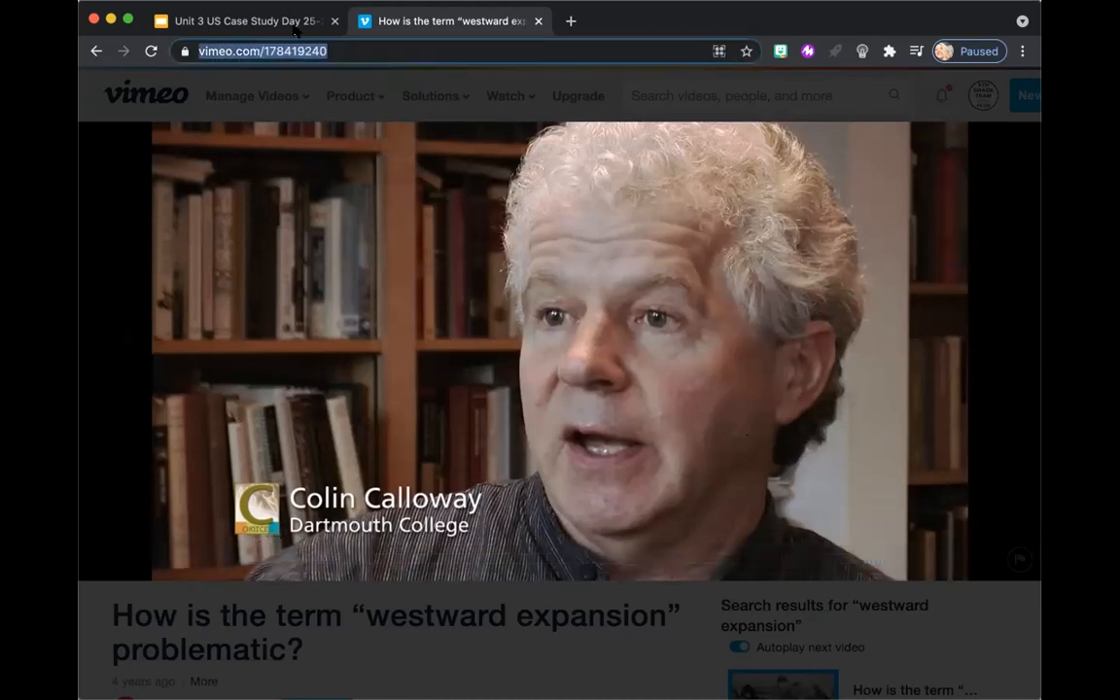
click(293, 24)
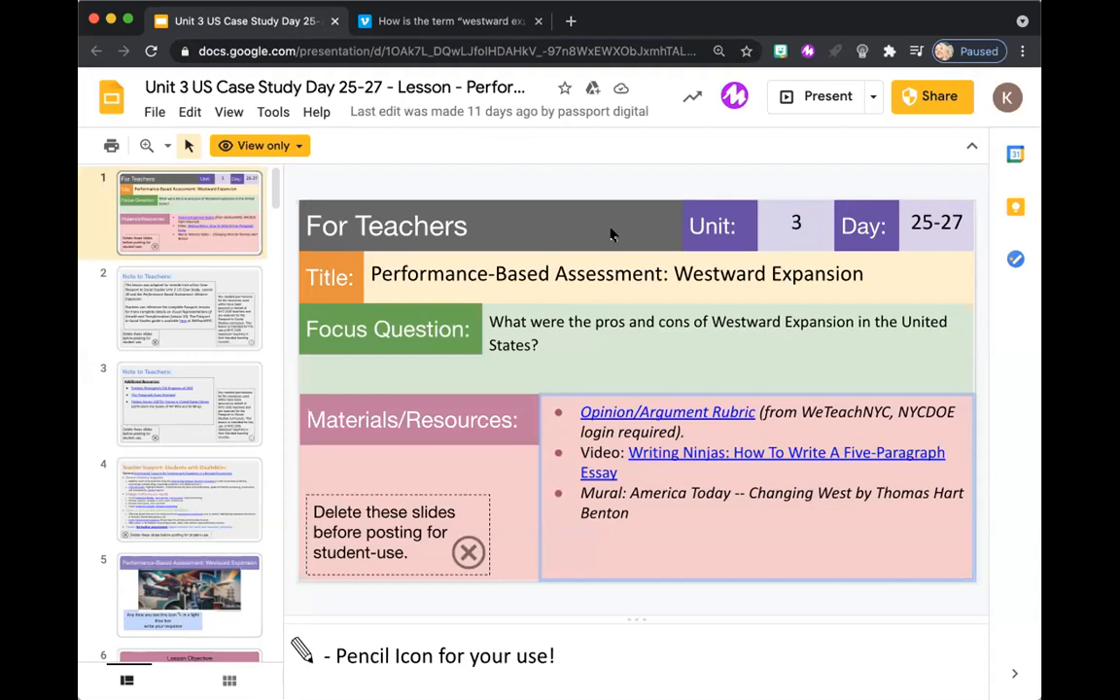
click(453, 23)
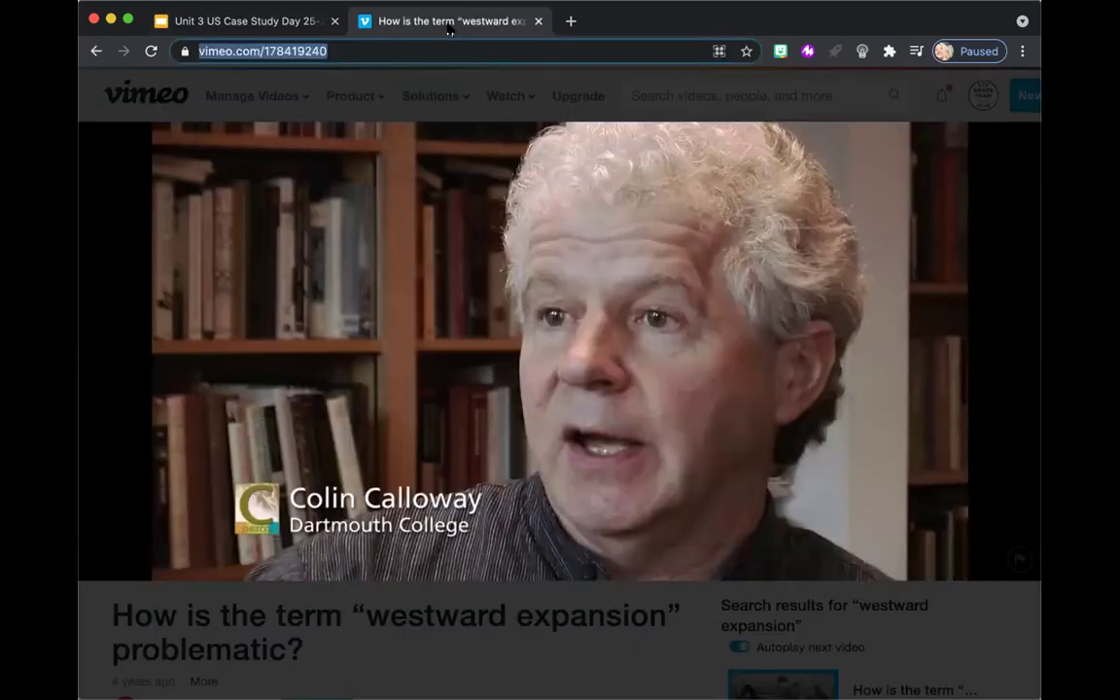
click(293, 21)
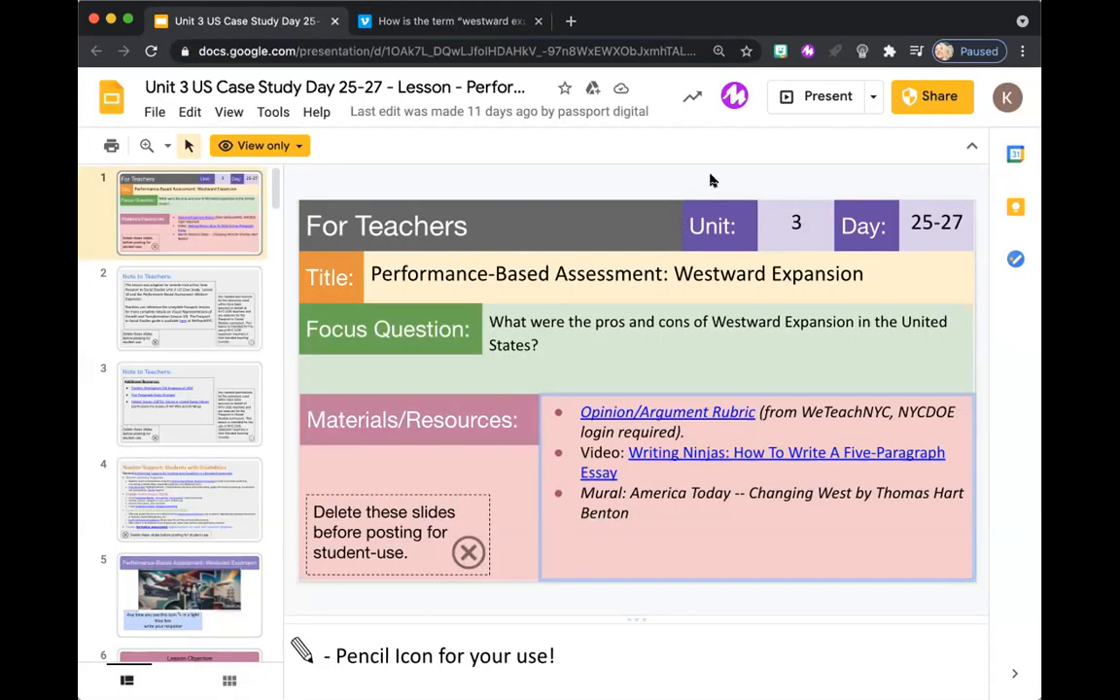